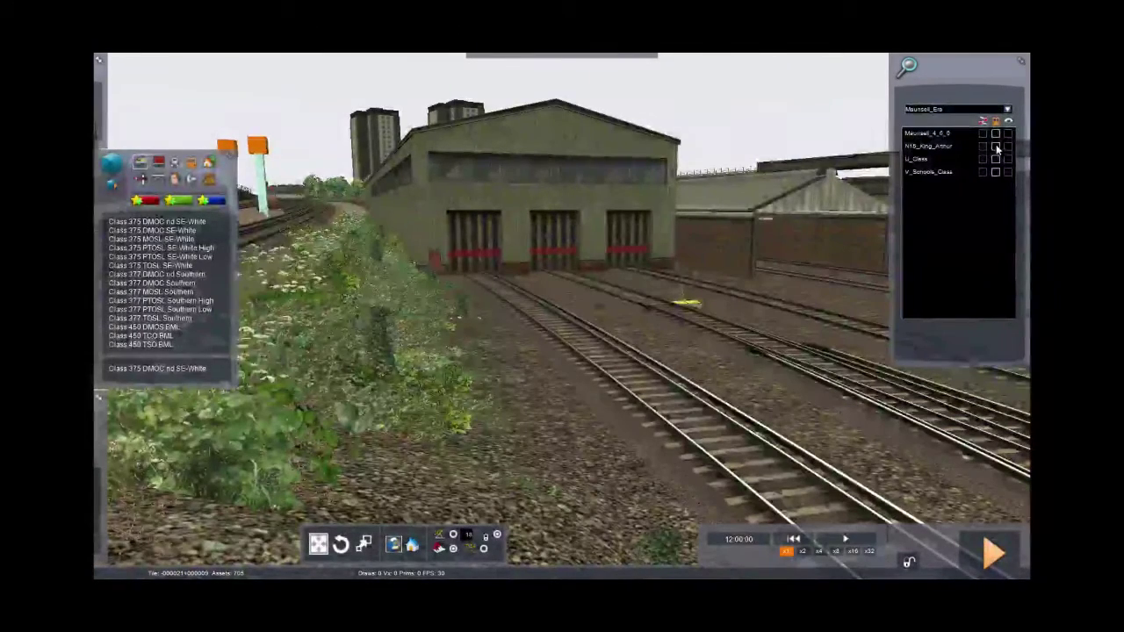
Step: Enable the N15_King_Arthur asset pack and, under the Kuju provider, the RailSimulator pack
click(996, 147)
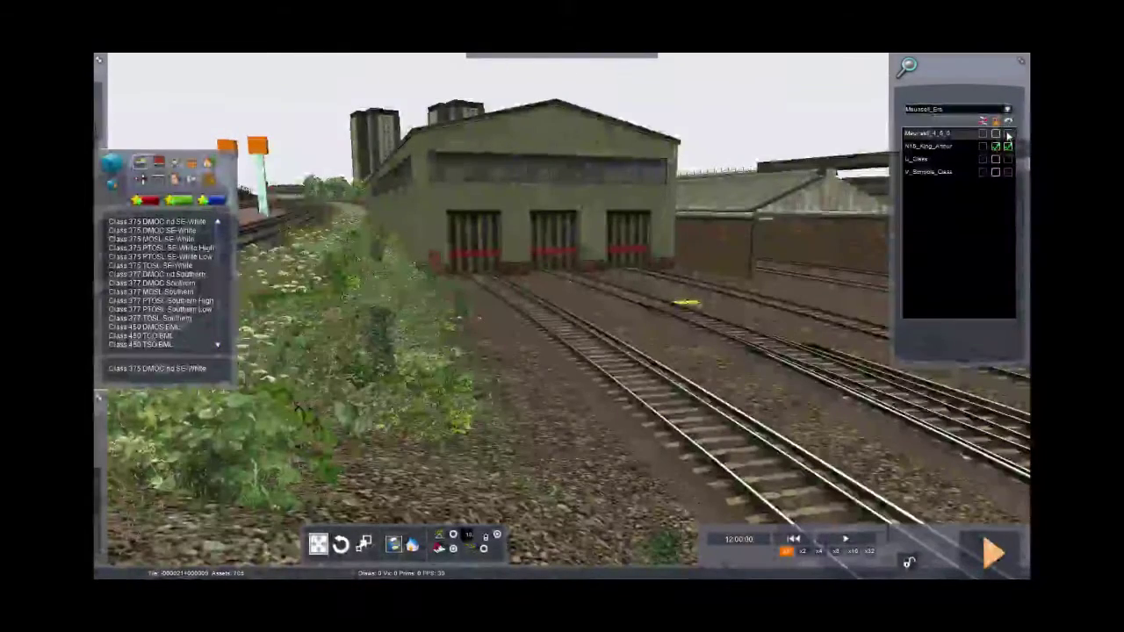
click(1010, 109)
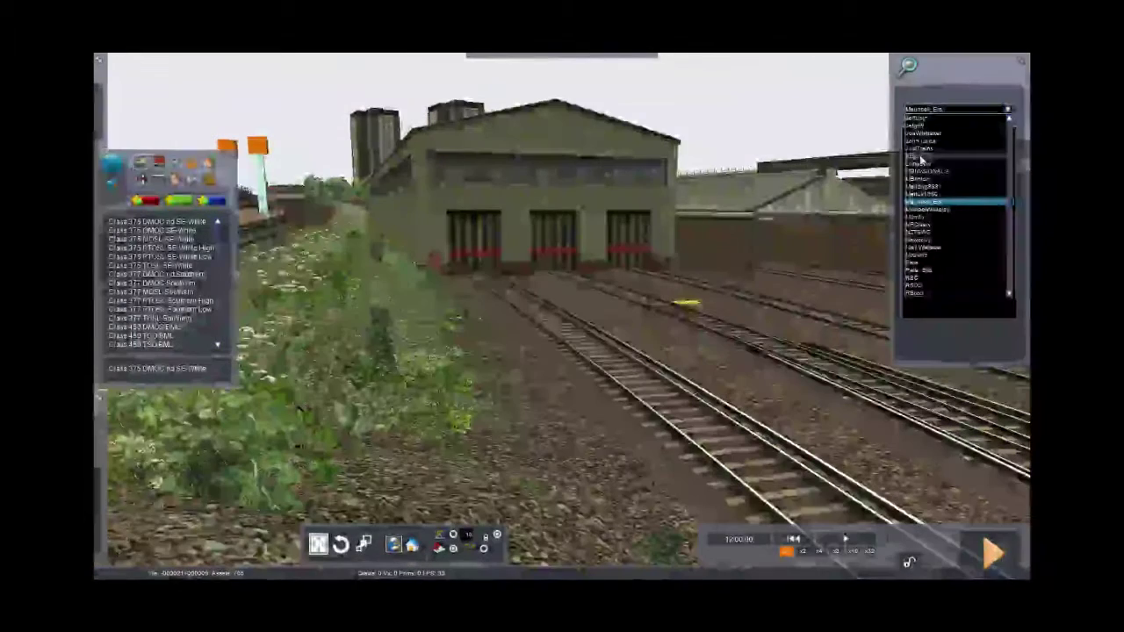
click(919, 155)
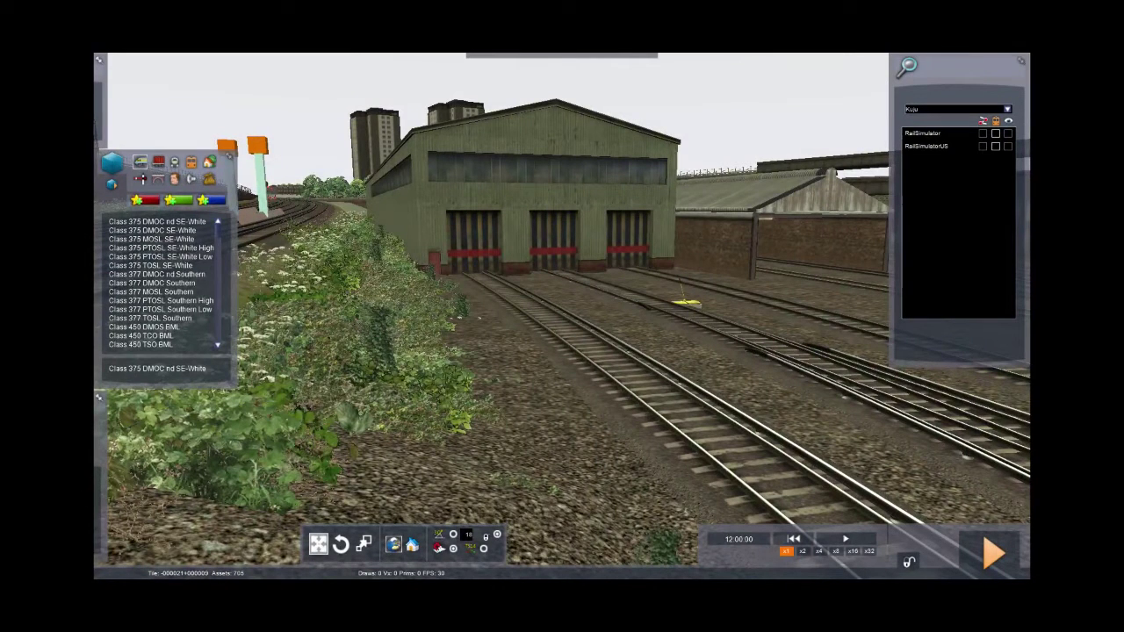
click(1007, 133)
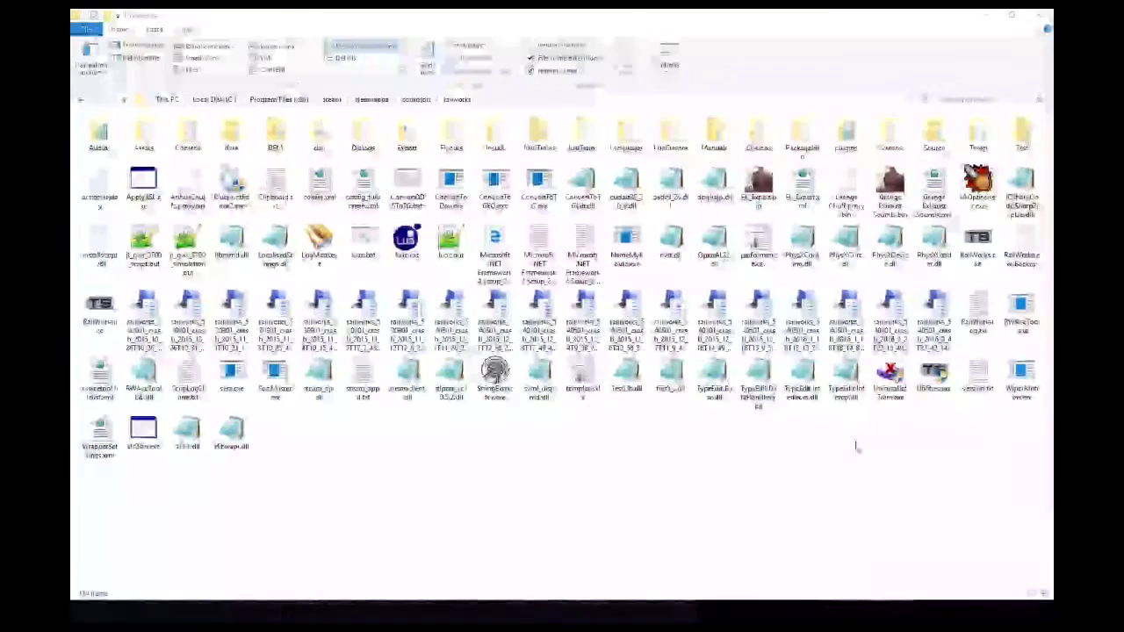
Step: Open the Manuals > EN > SLC > N15 Scotchmen folder in the railworks install directory
double_click(714, 131)
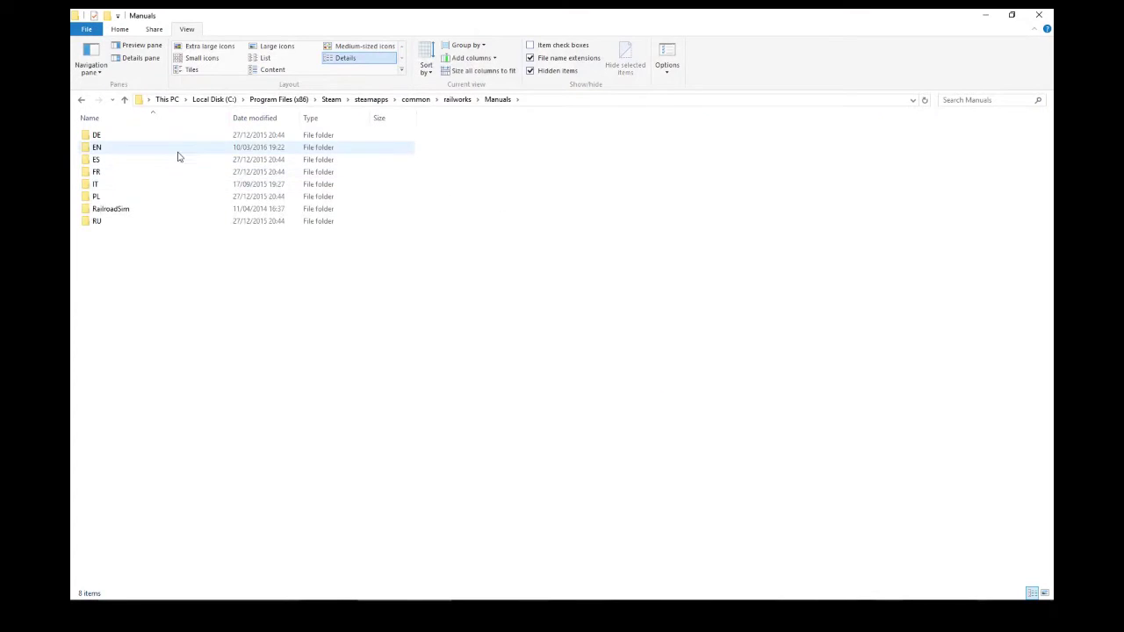
double_click(133, 152)
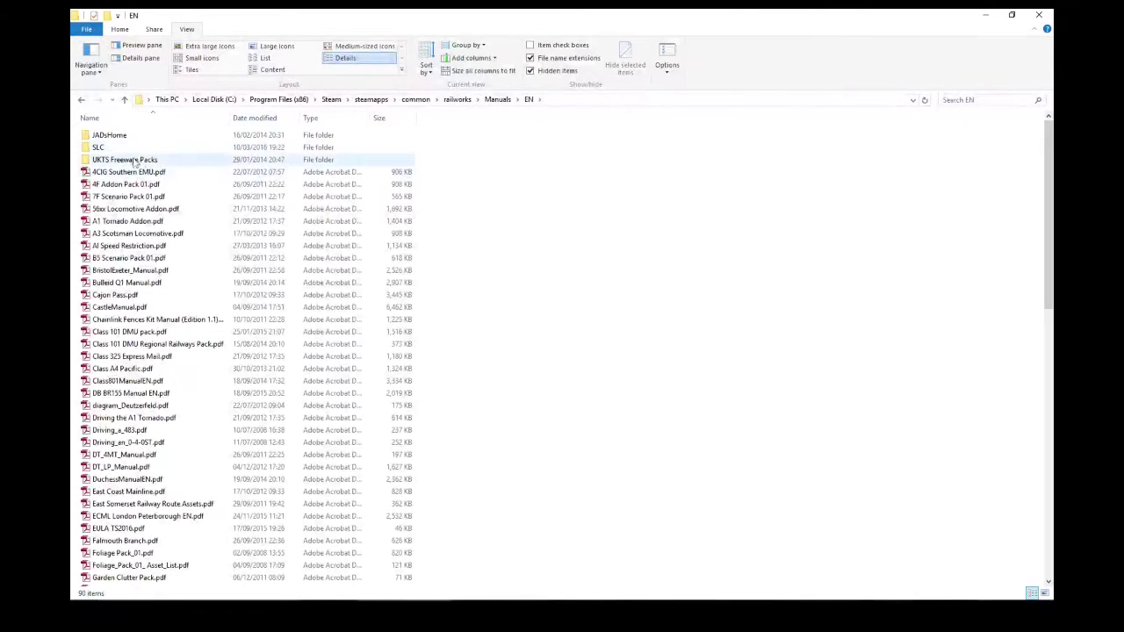
click(158, 148)
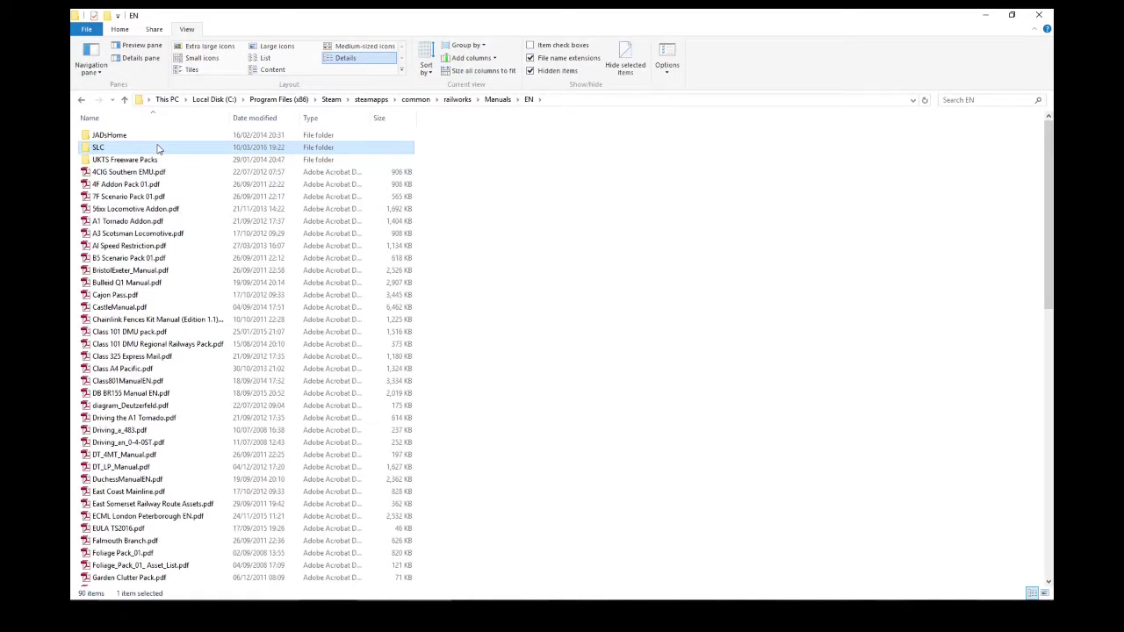
double_click(158, 149)
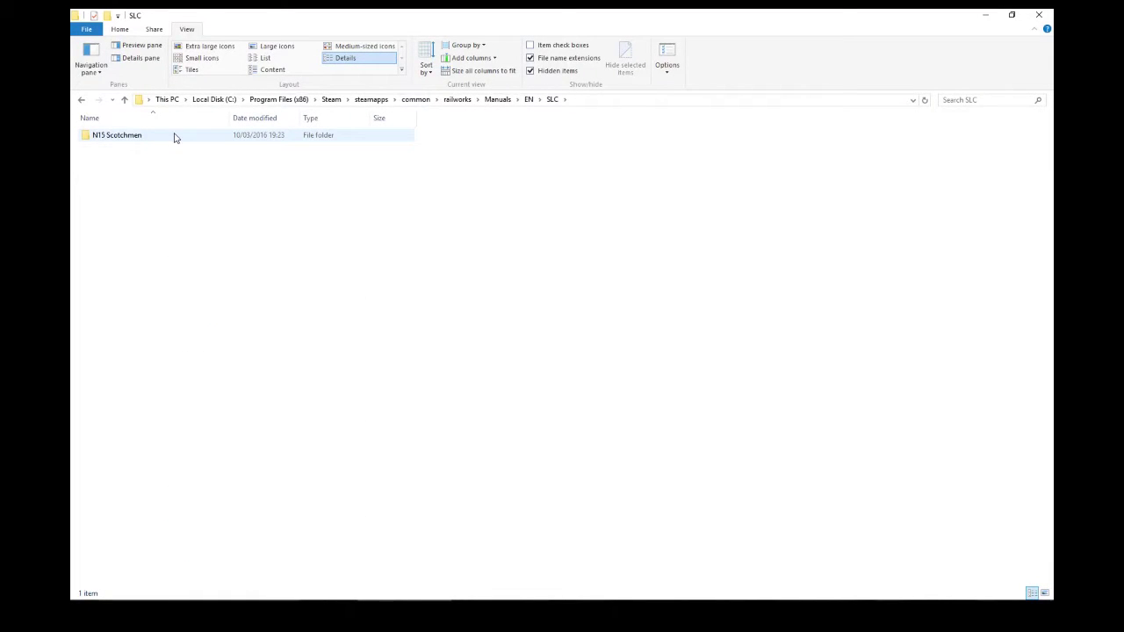
double_click(175, 136)
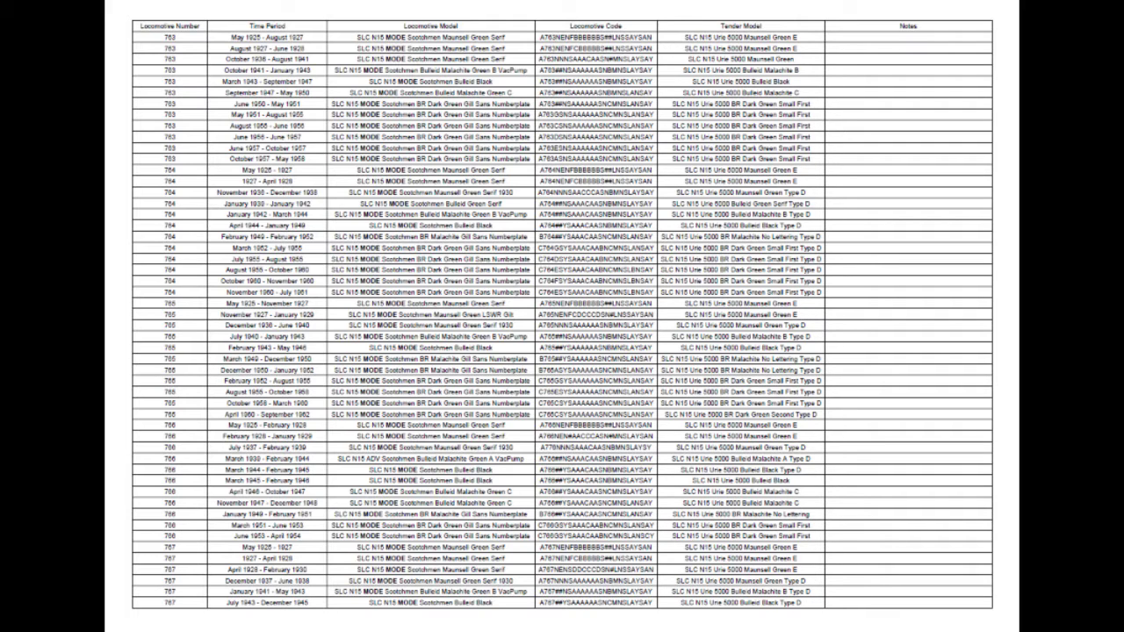
Step: Page down to the next page of the N15 number table in the PDF
key(Page_Down)
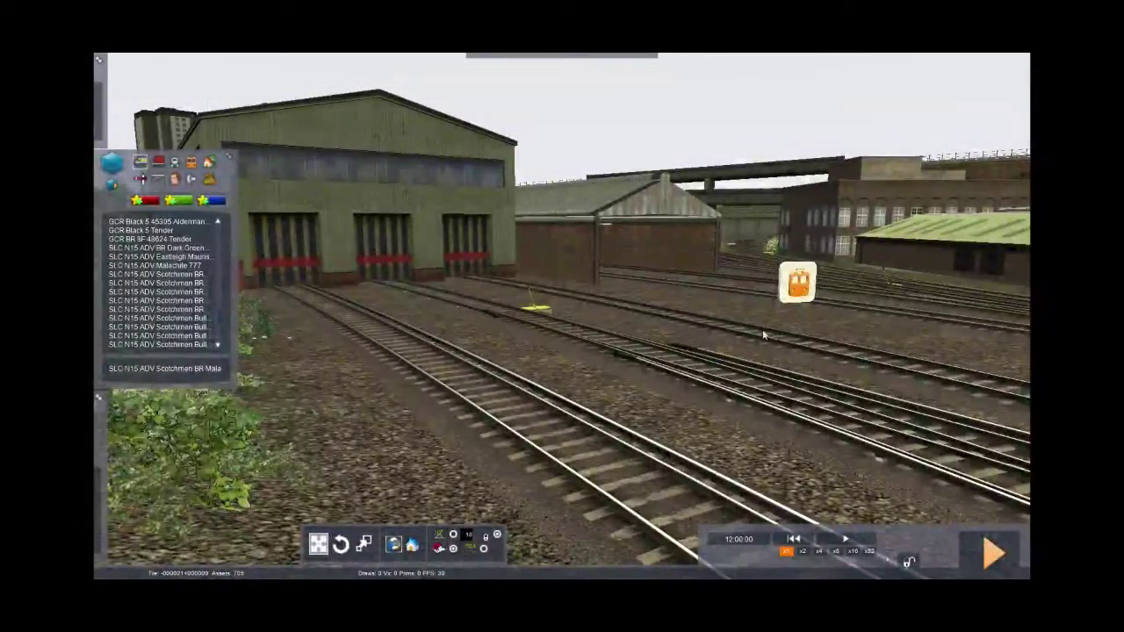
Step: Place the SLC N15 ADV Scotchmen BR Malachite Gill Sans Numberplate locomotive on the depot track
click(204, 294)
click(440, 438)
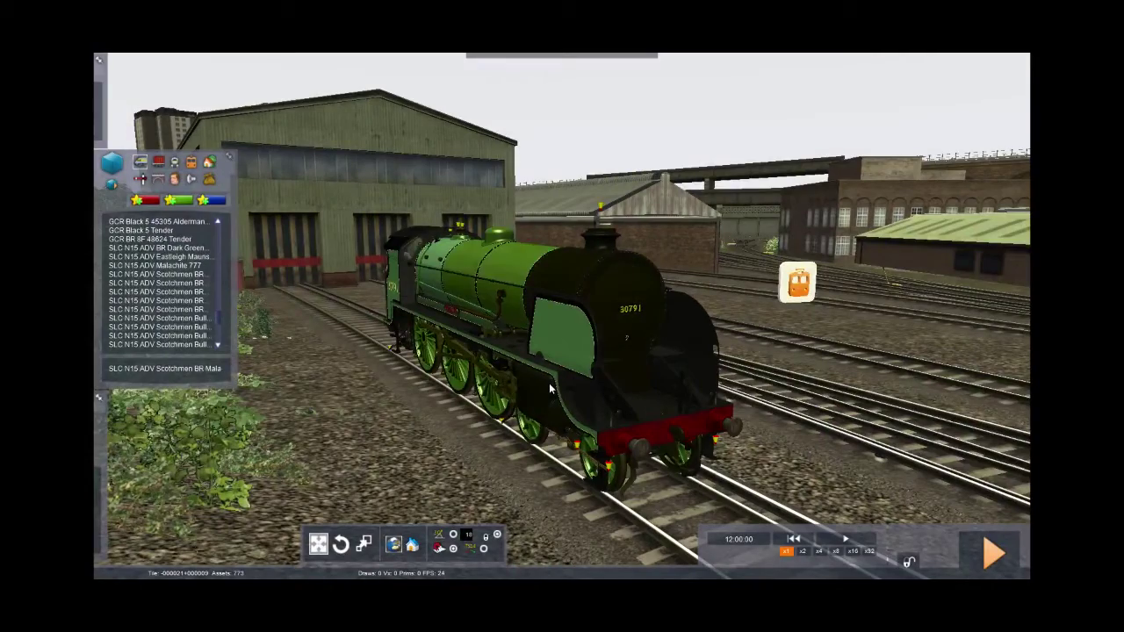
scroll(573, 387, up, 3)
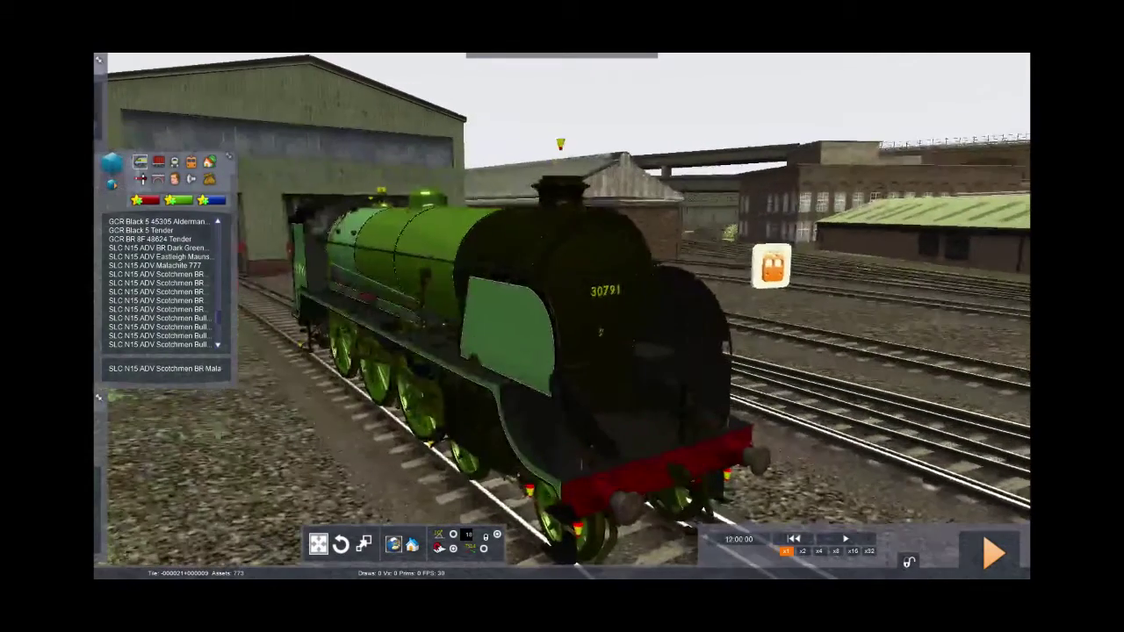
scroll(573, 387, down, 2)
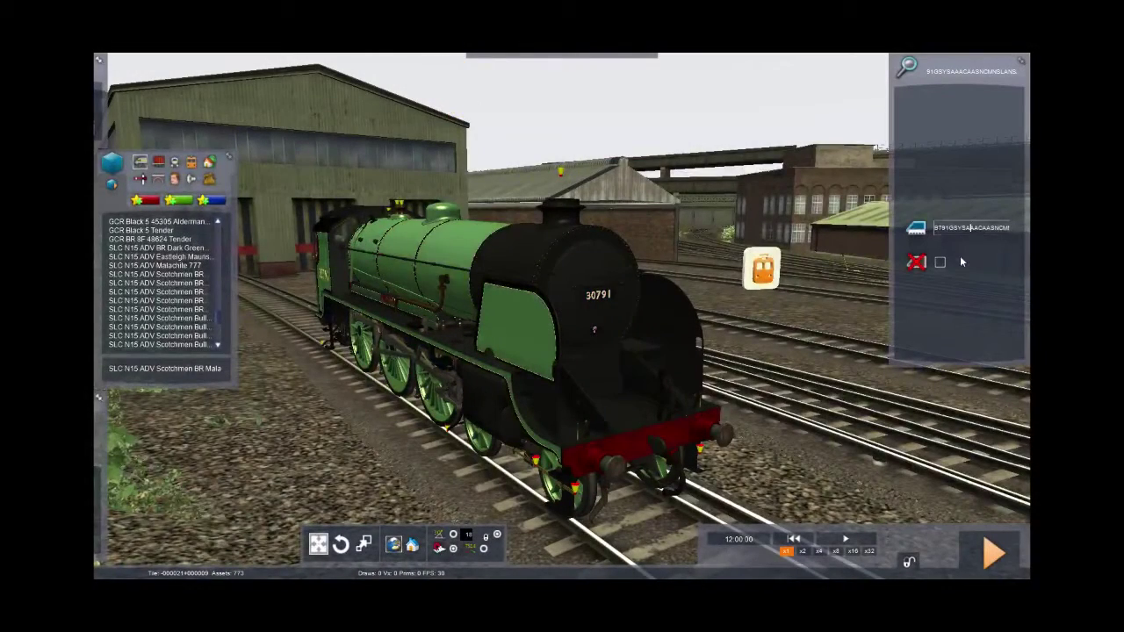
Step: Replace the locomotive's number code with A768 and confirm it
key(ctrl+a)
key(Home)
key(Return)
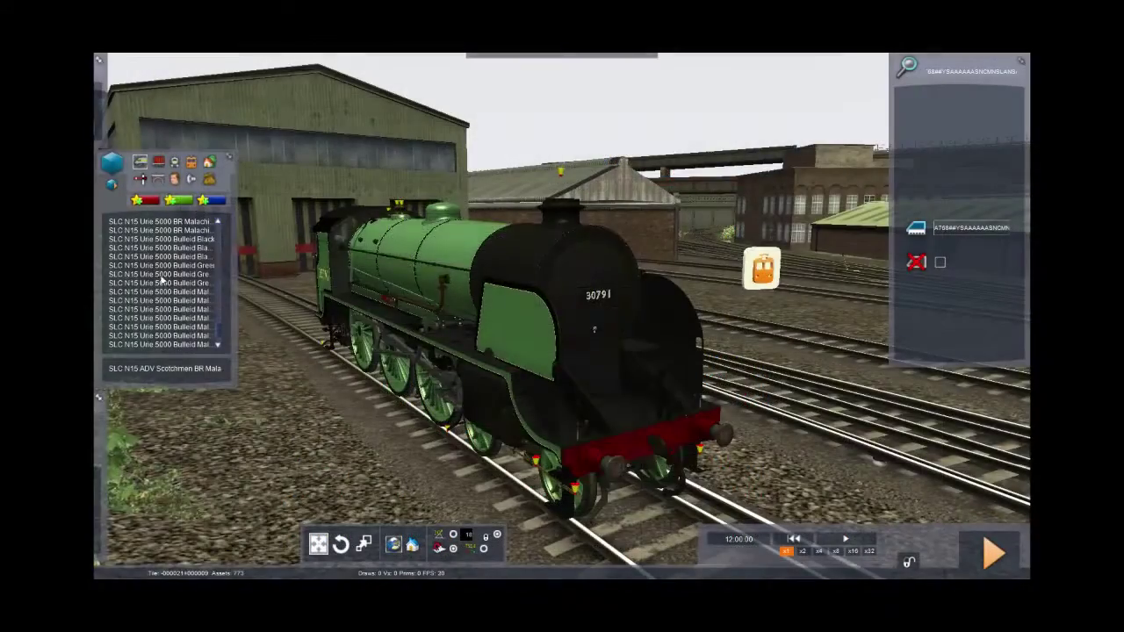
Step: Place the SLC N15 Urie 5000 BR Malachite tender on the track behind the locomotive
key(Up)
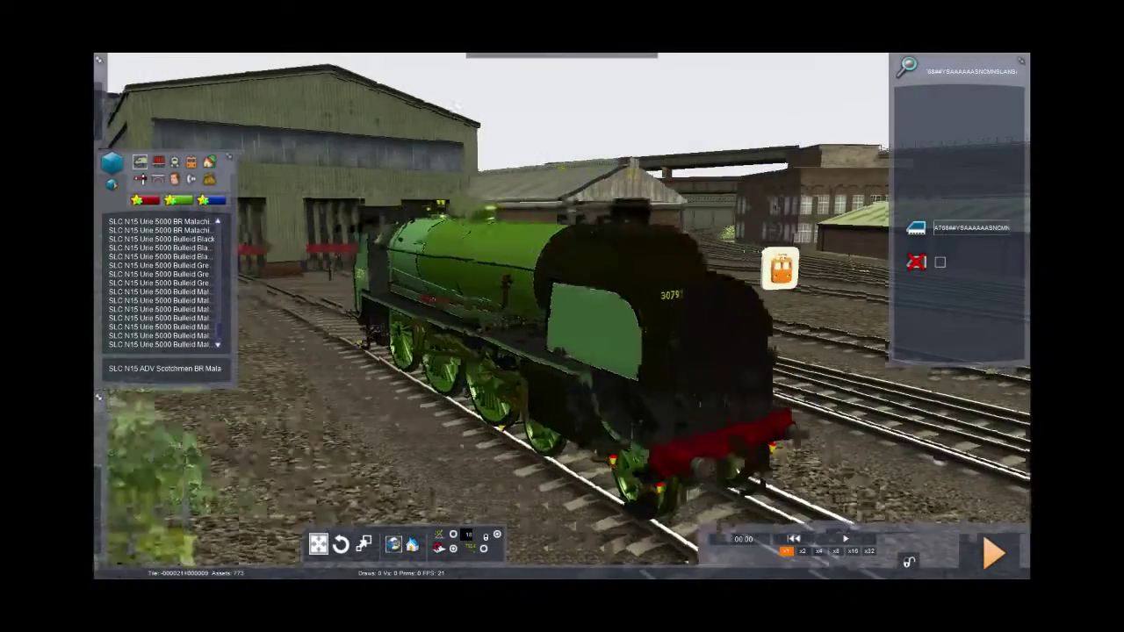
scroll(189, 293, up, 2)
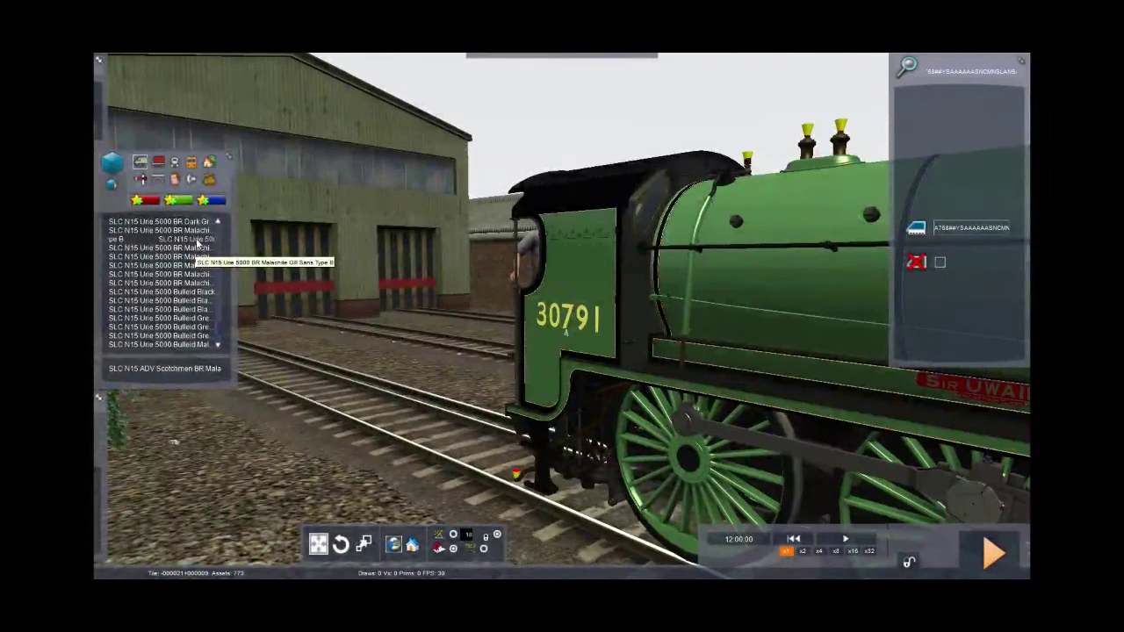
click(196, 240)
click(323, 373)
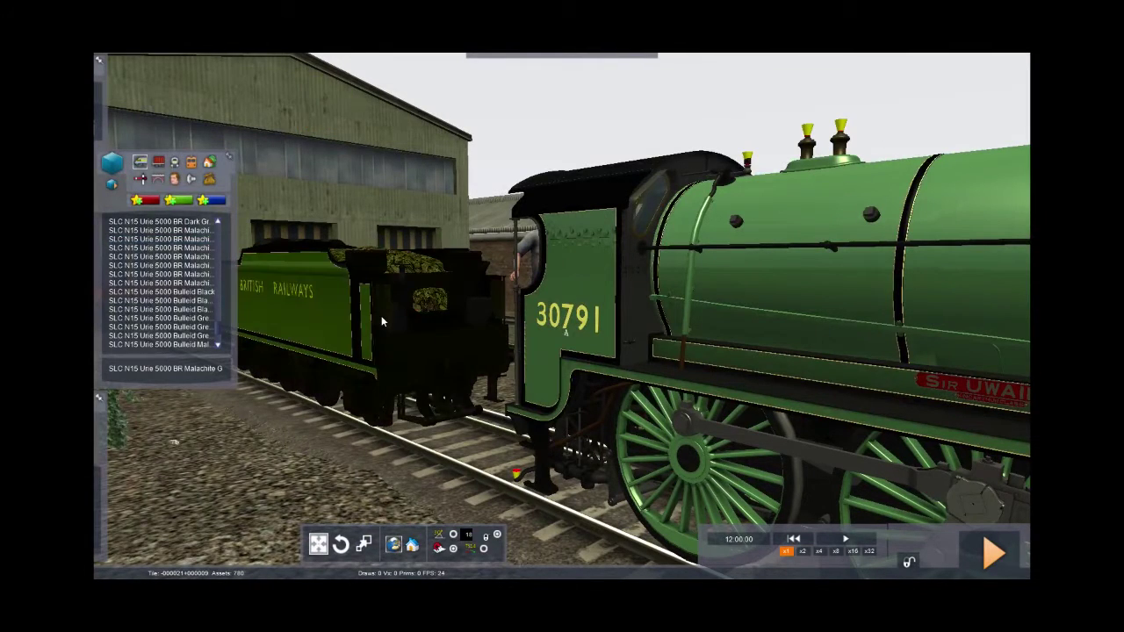
Step: Couple the tender to the locomotive and change its number code from 784 to 768
drag(416, 348, 444, 370)
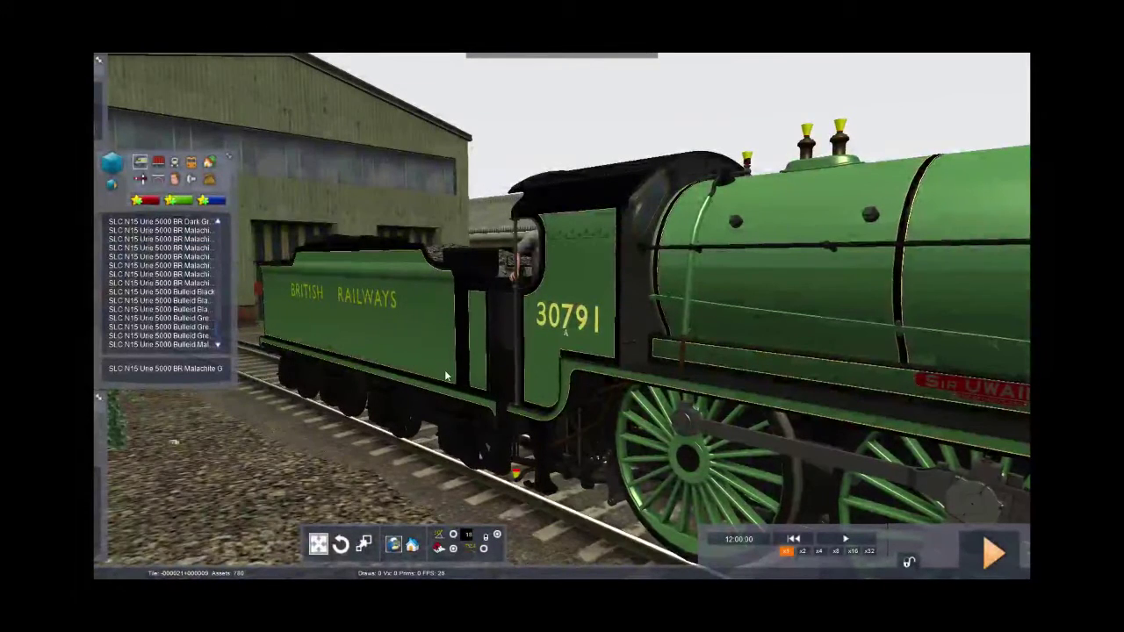
key(Left)
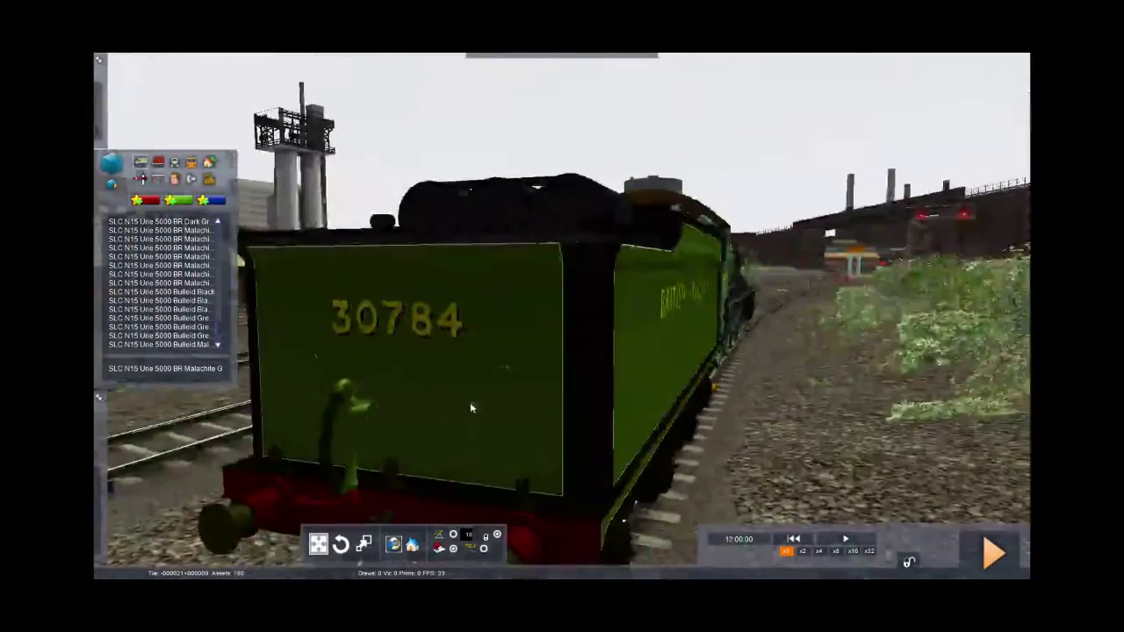
click(494, 392)
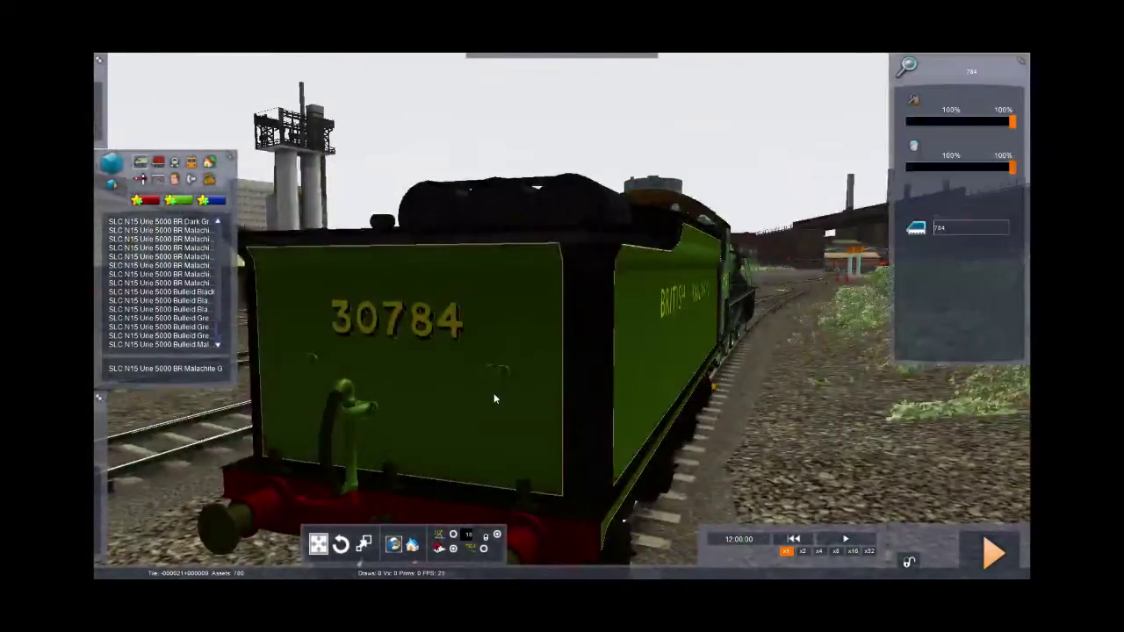
scroll(493, 393, down, 2)
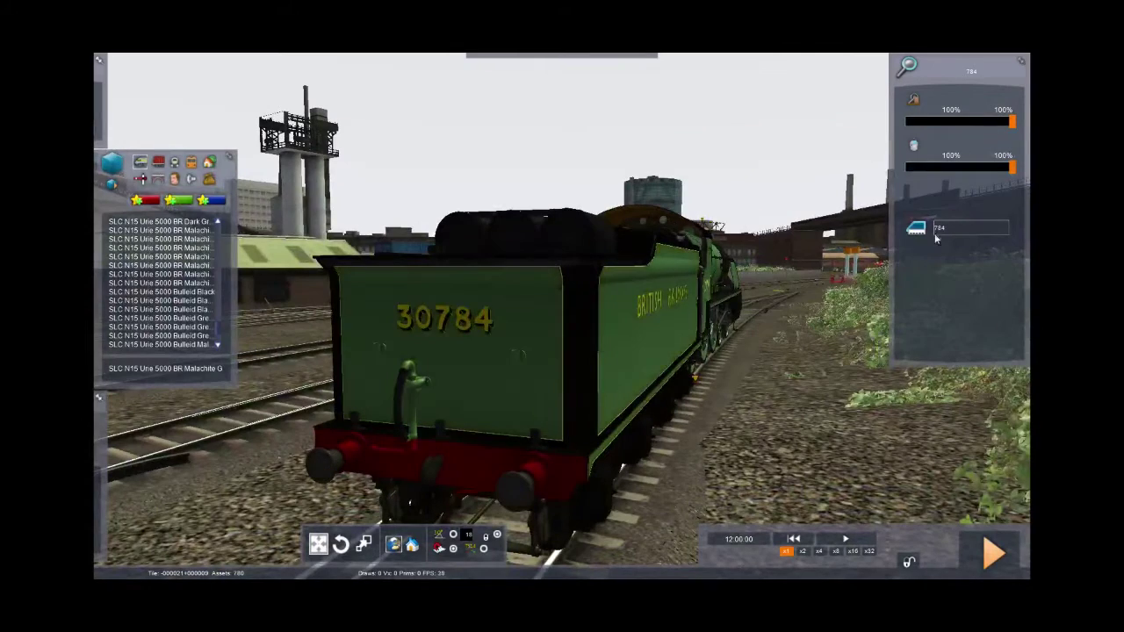
text(86)
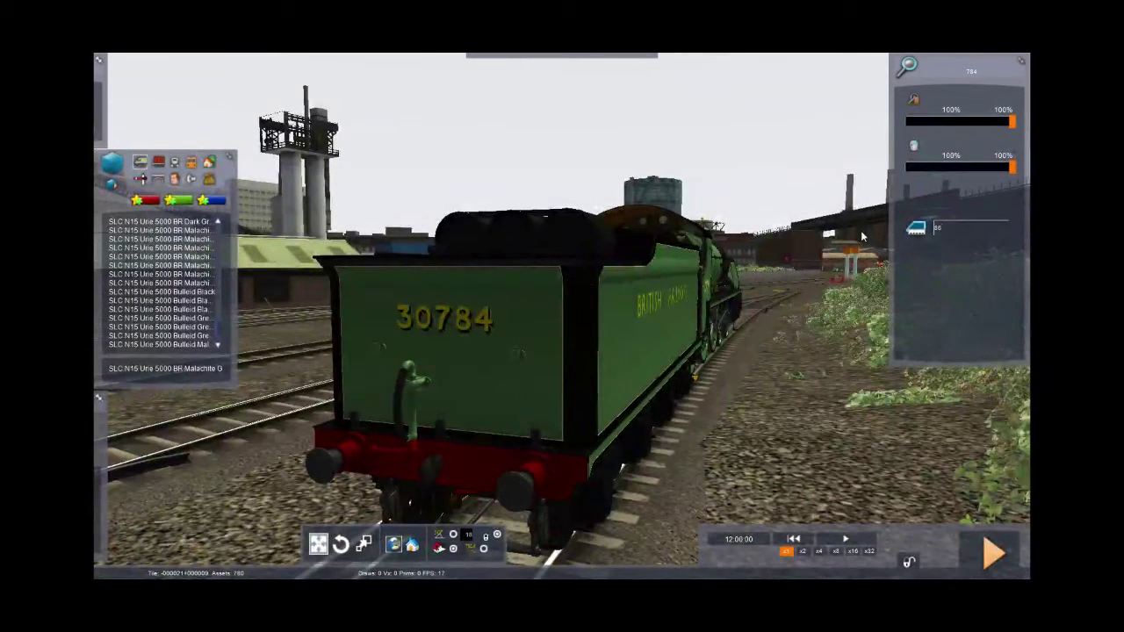
key(BackSpace)
key(BackSpace)
key(Return)
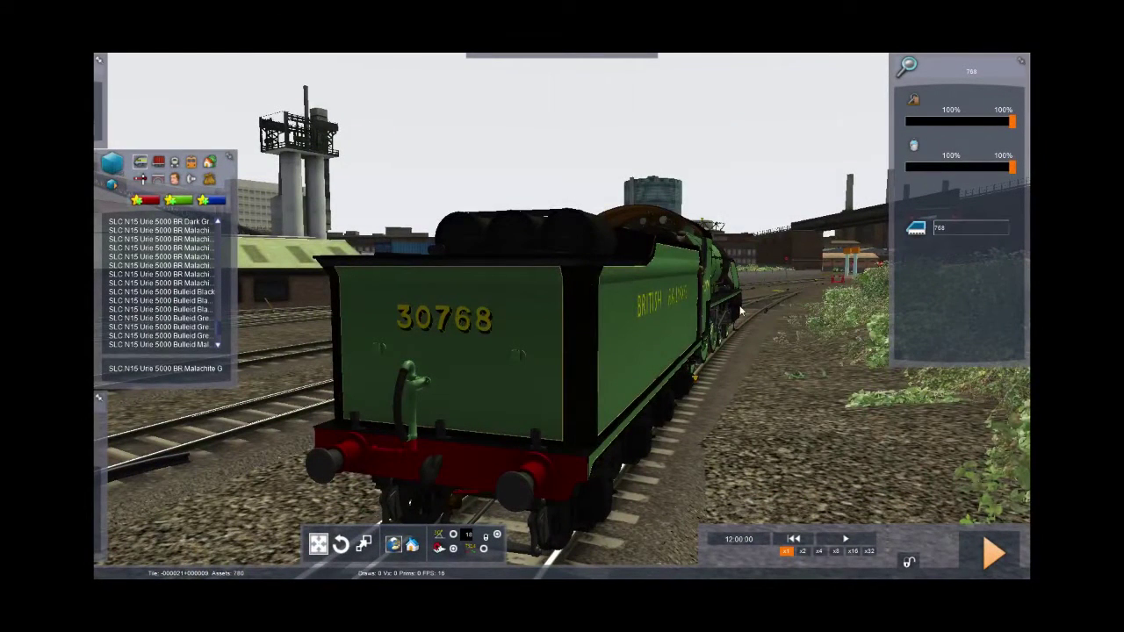
click(531, 166)
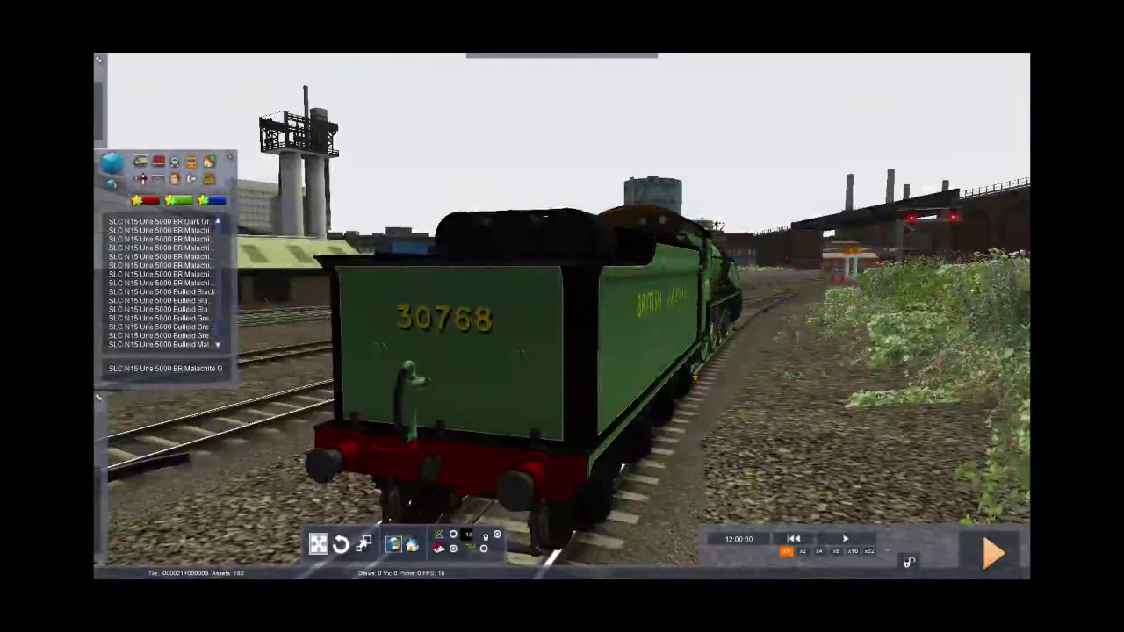
Step: Inspect coupled locomotive 30791 and tender from several angles, then answer the save-changes prompt
key(Up)
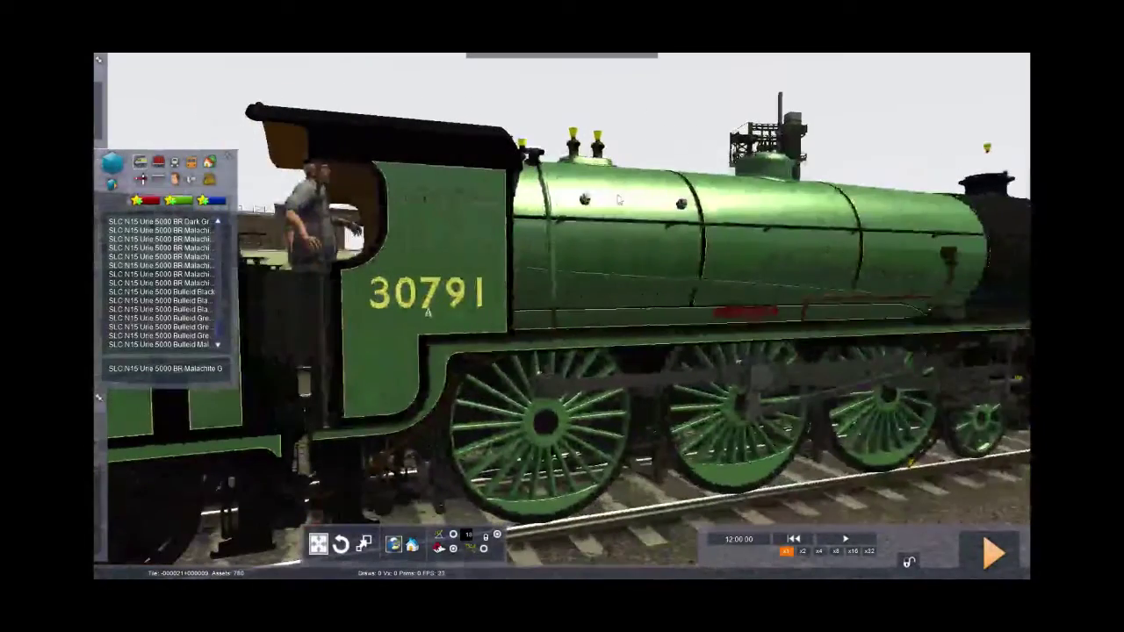
key(Up)
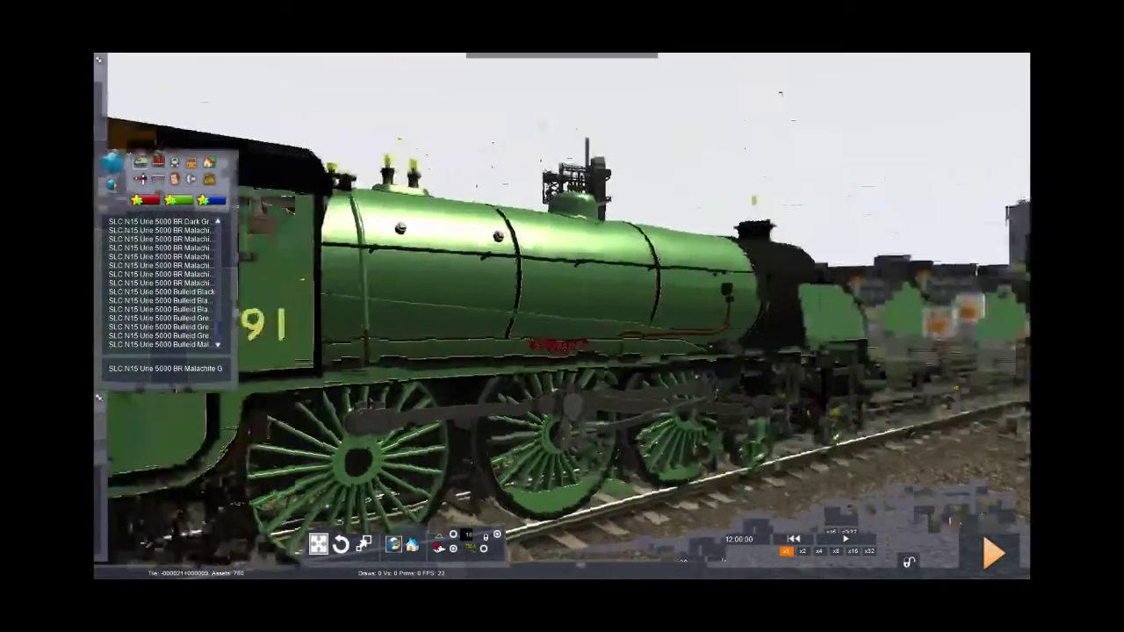
key(Left)
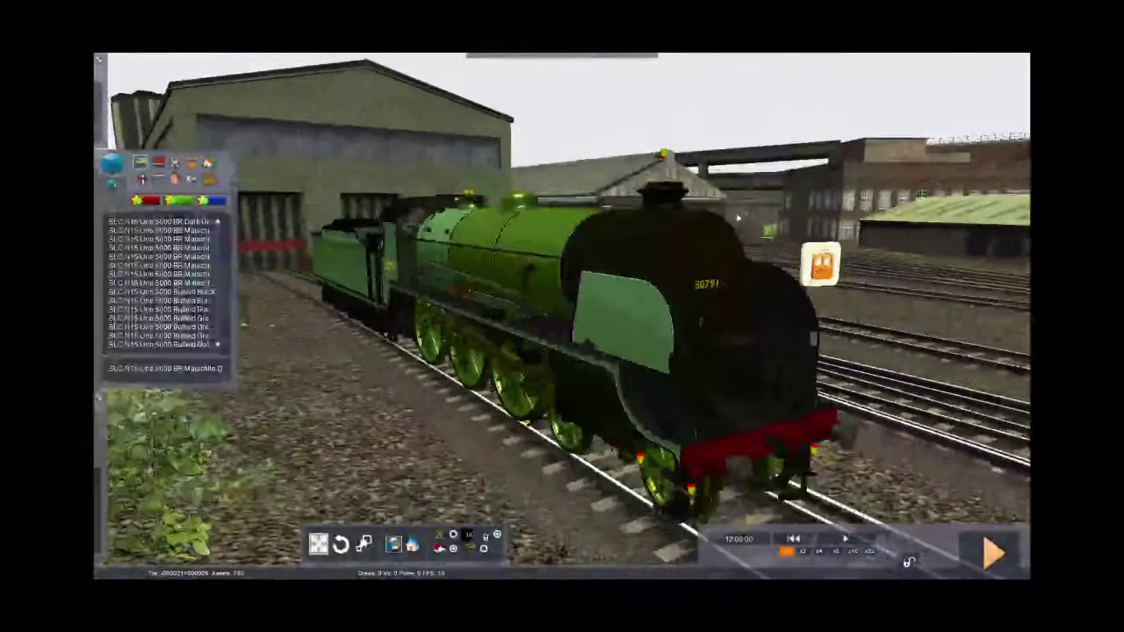
mouse_move(119, 125)
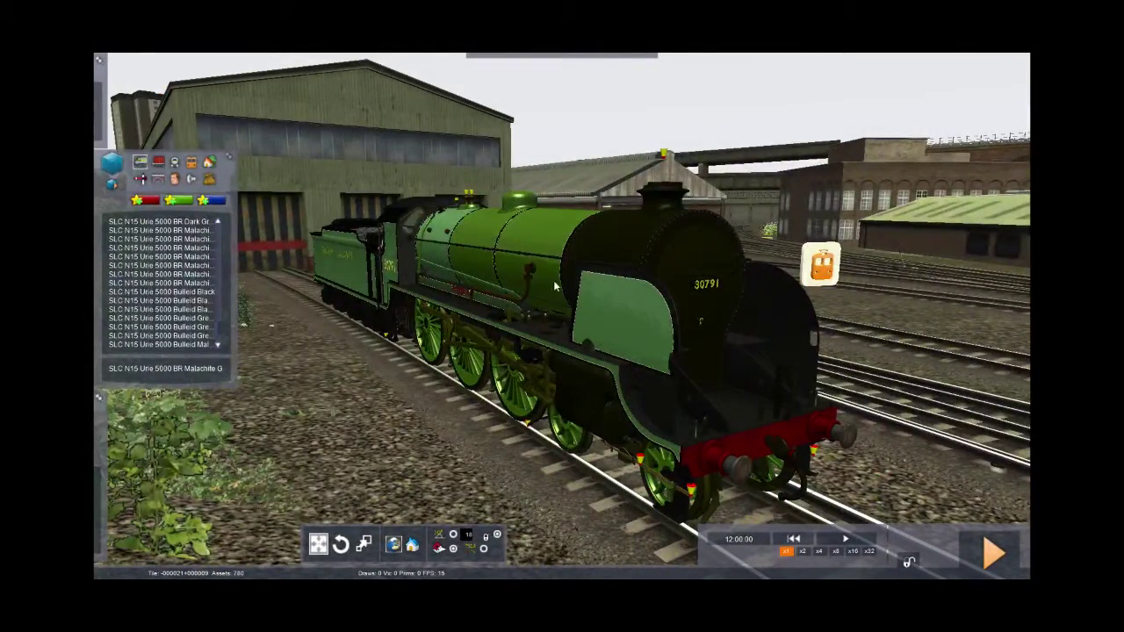
key(Down)
key(Escape)
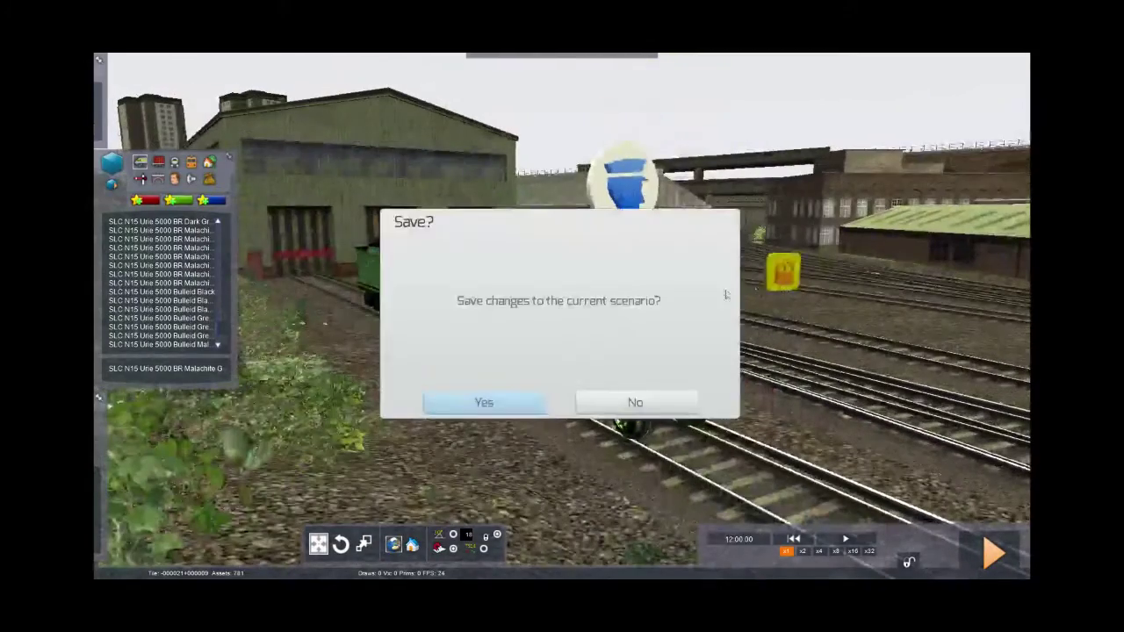
click(606, 404)
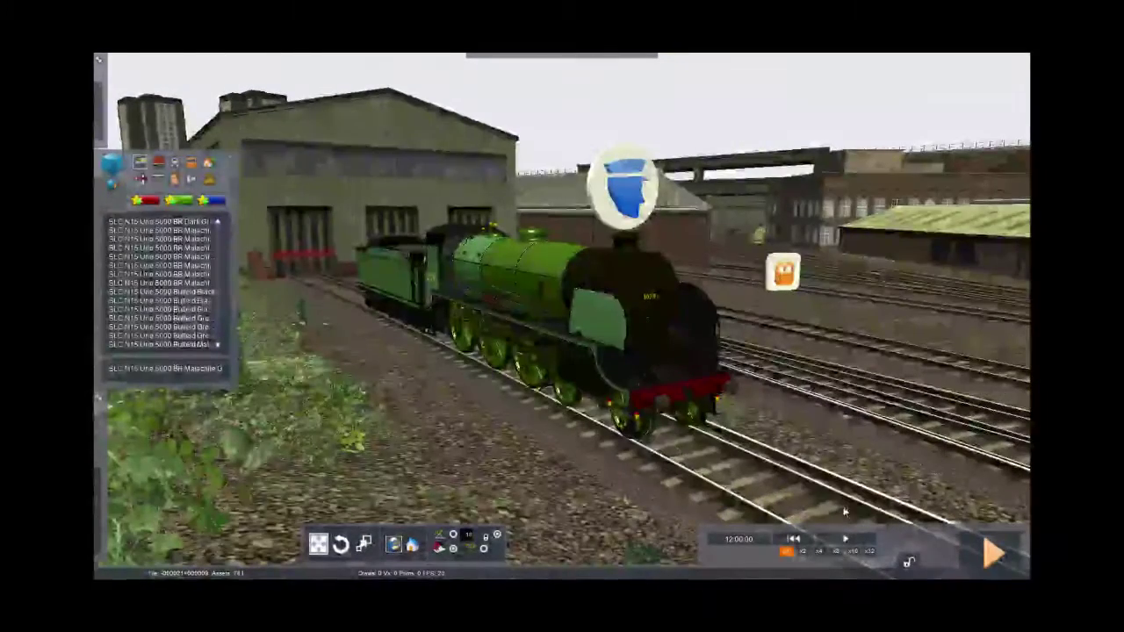
Step: Run the scenario in play mode and view locomotive 30768 steaming with its tender
click(992, 553)
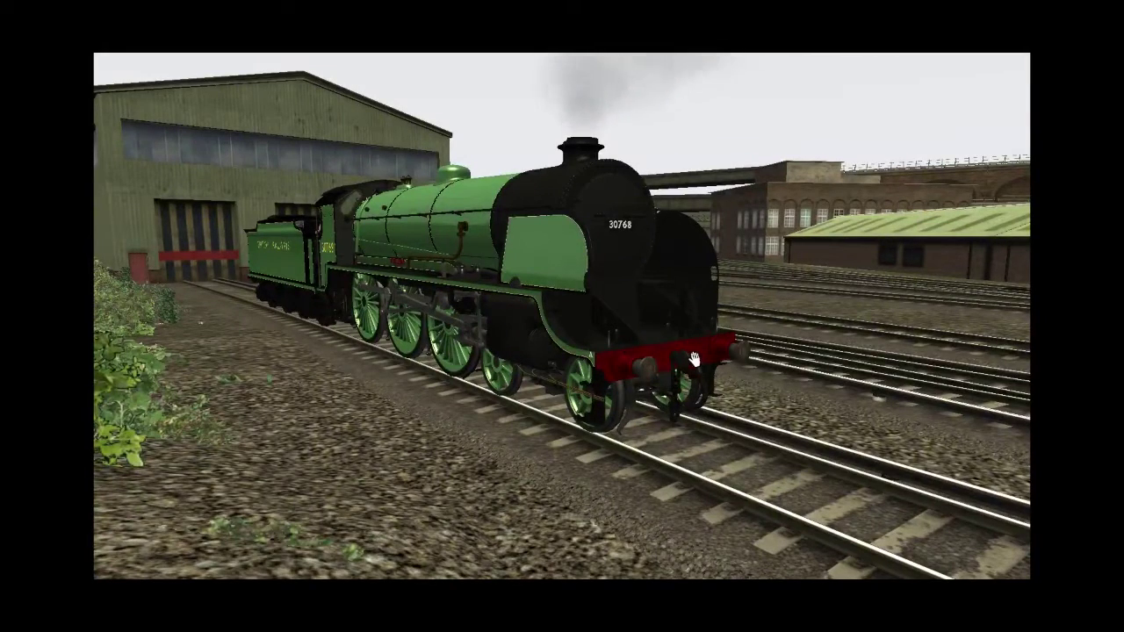
key(Left)
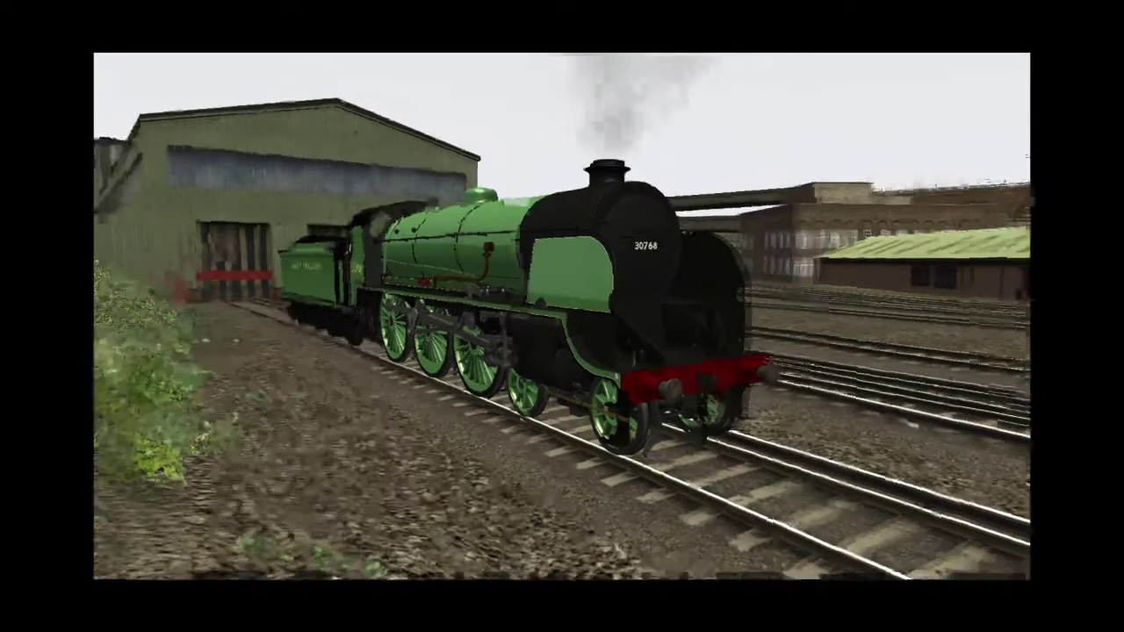